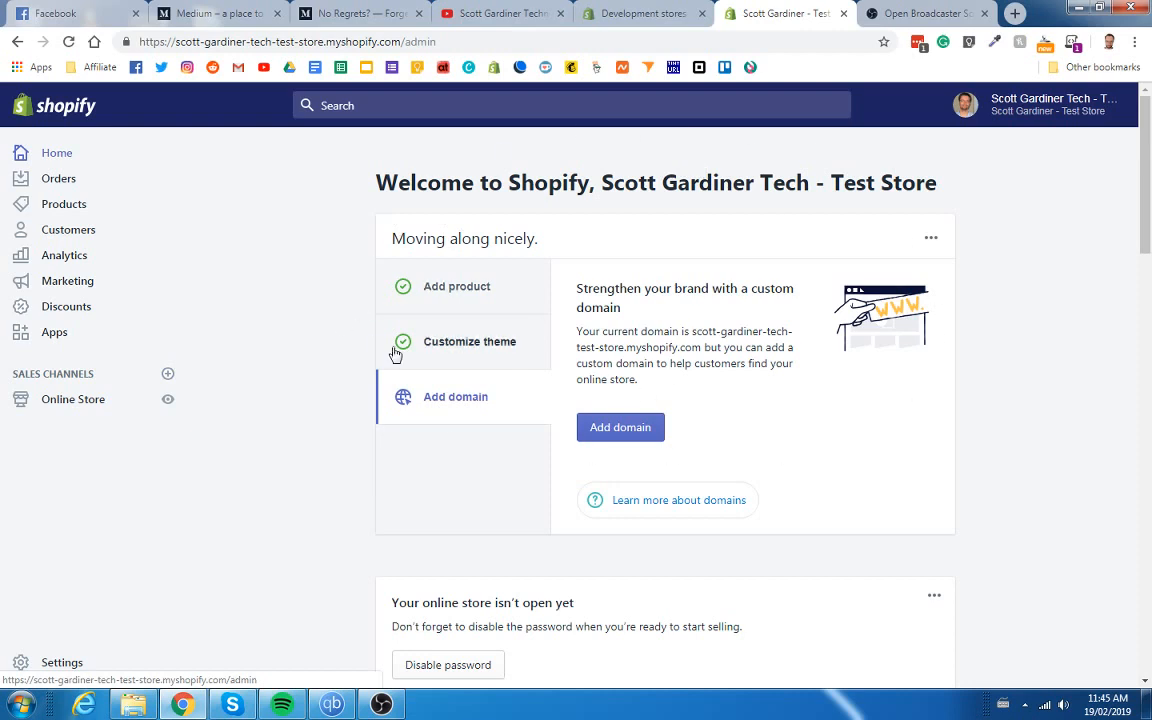
Go to Settings > Account and start adding a new staff account.
left_click(66, 666)
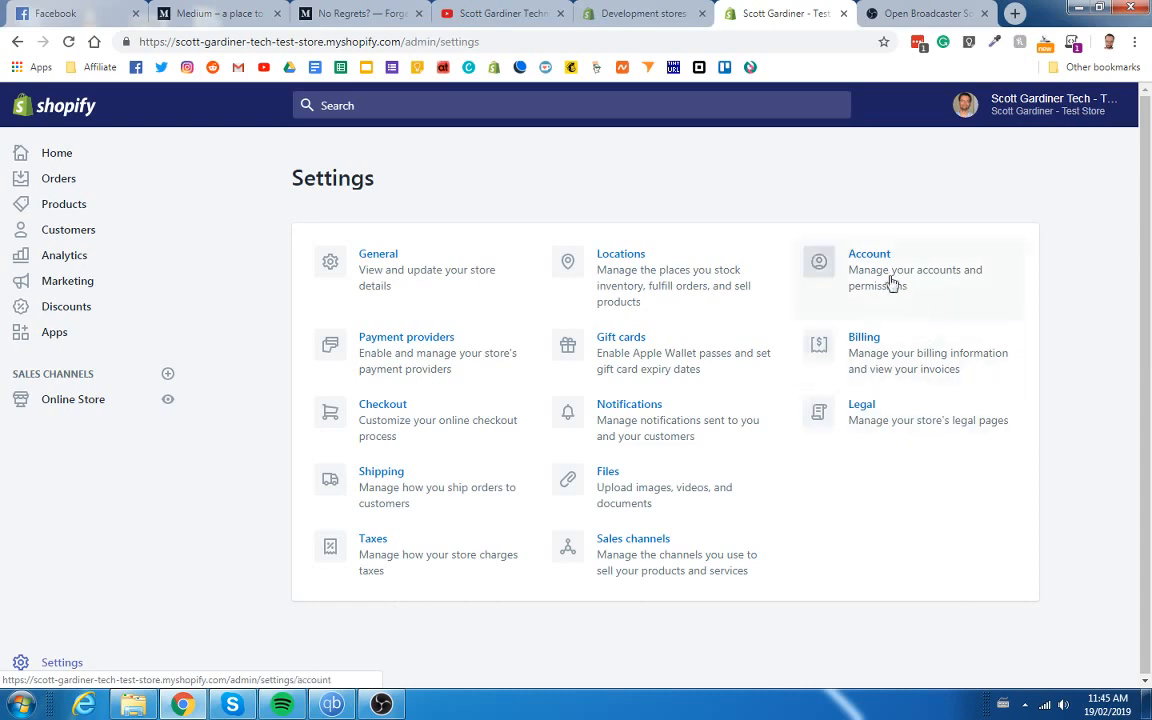
left_click(866, 260)
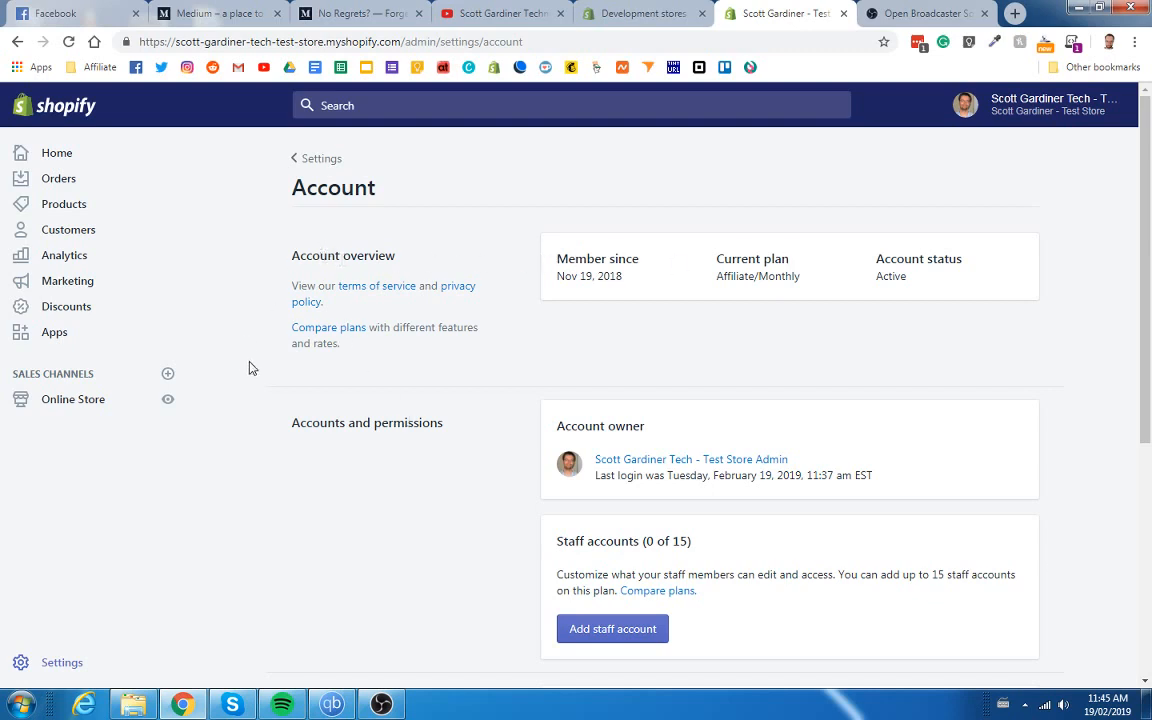
scroll(500, 418, "down", 1)
scroll(500, 418, "down", 2)
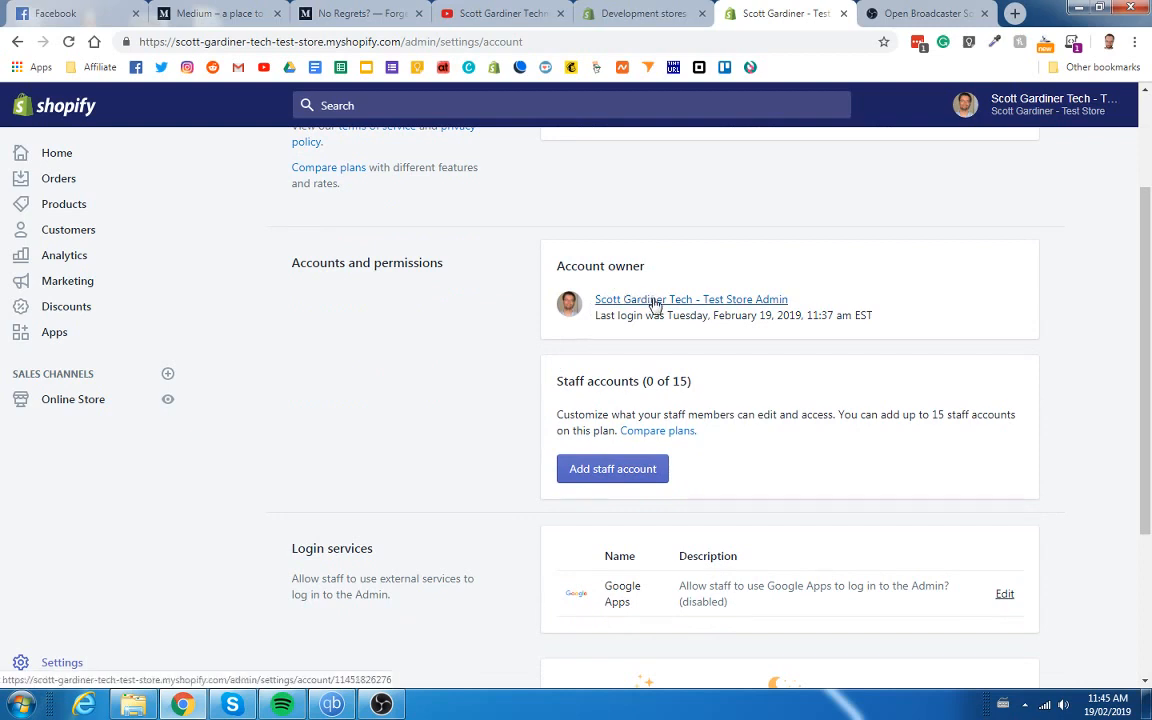
scroll(465, 338, "down", 3)
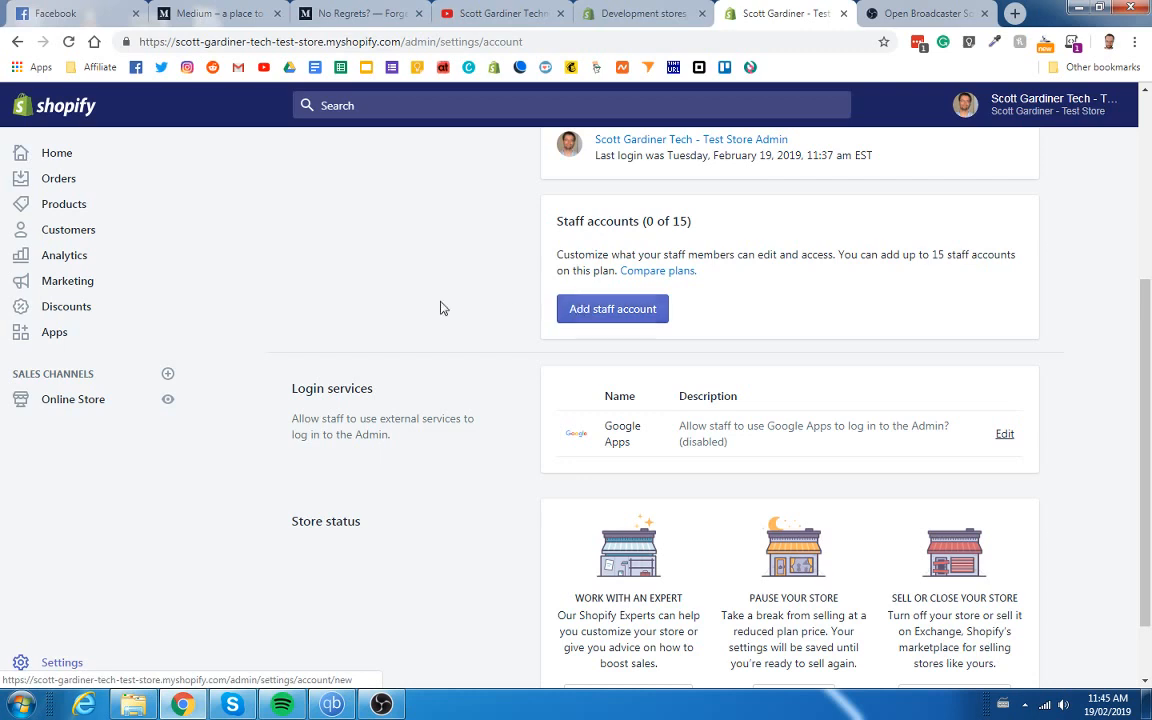
left_click(604, 317)
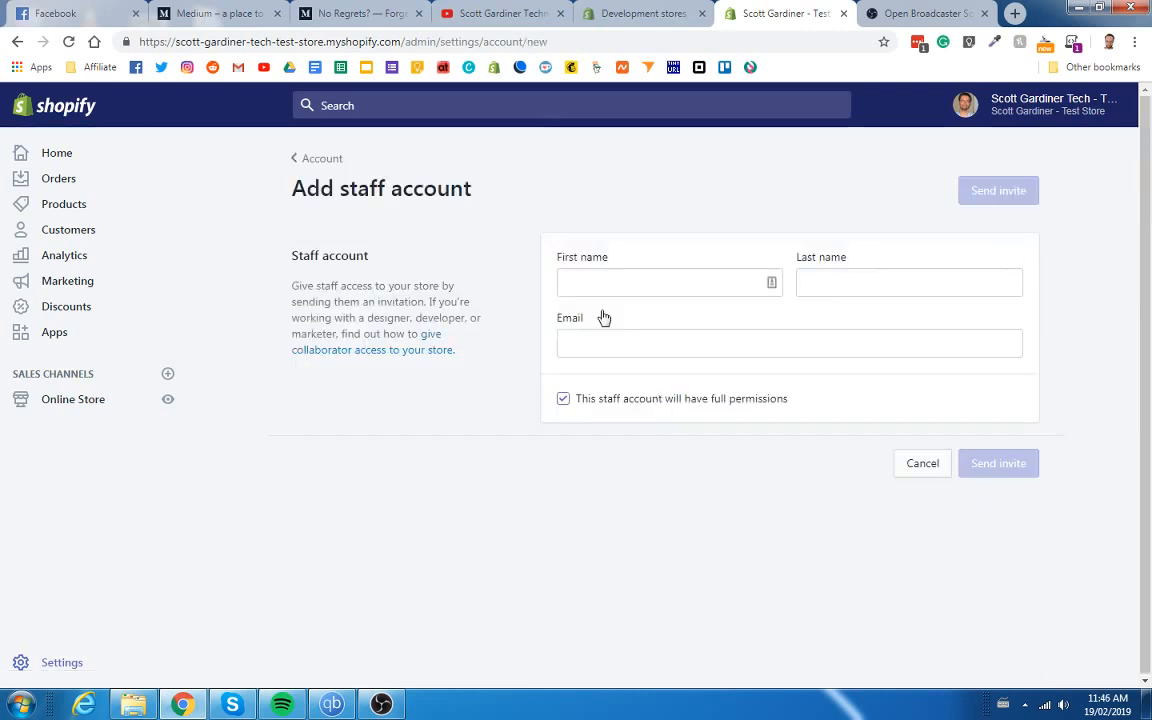
Enter the staff member's first and last name in the form.
left_click(612, 285)
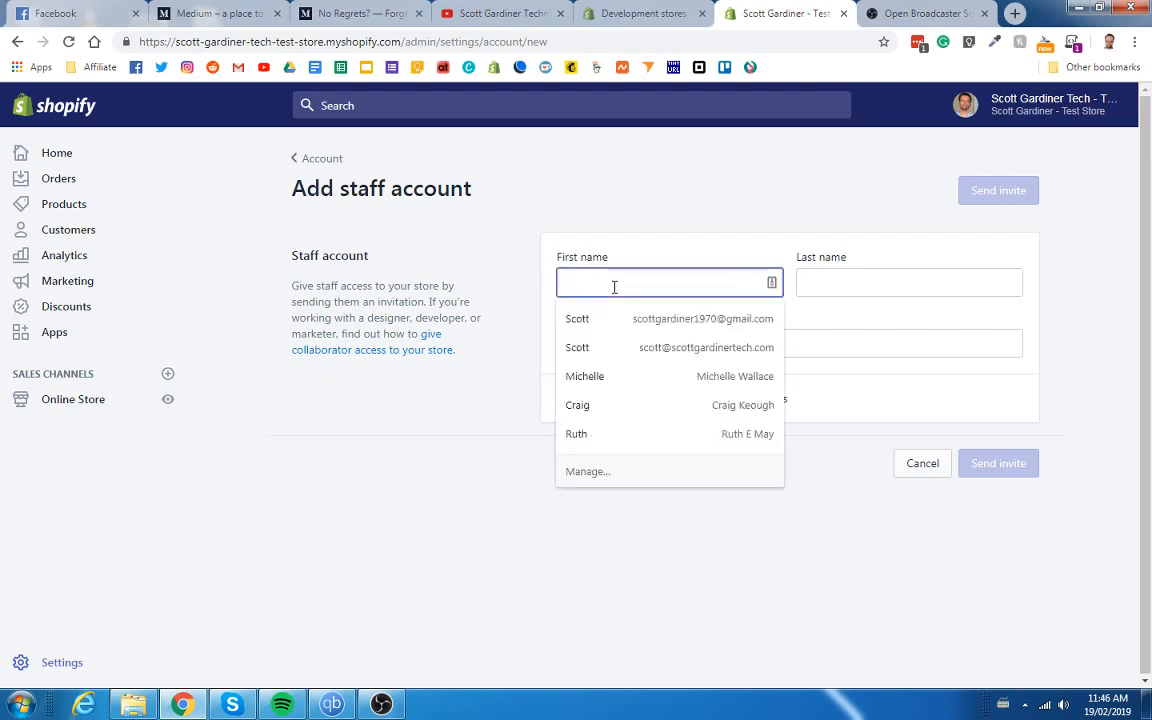
left_click(633, 249)
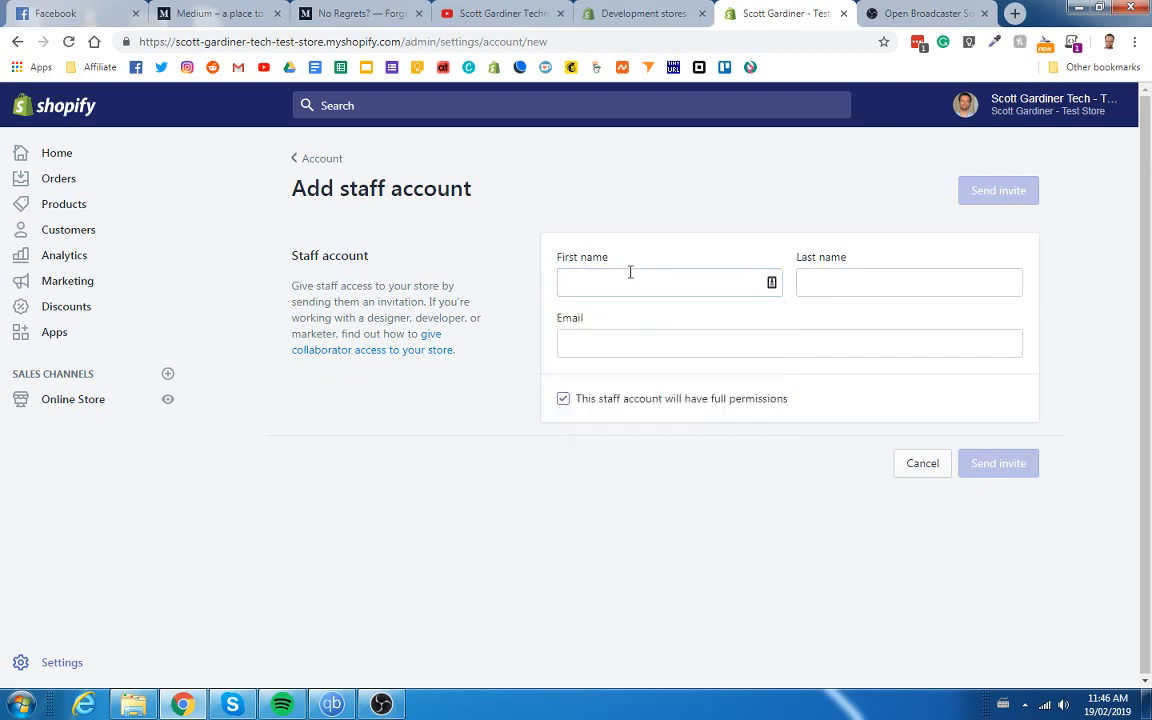
left_click(626, 284)
type("Joe")
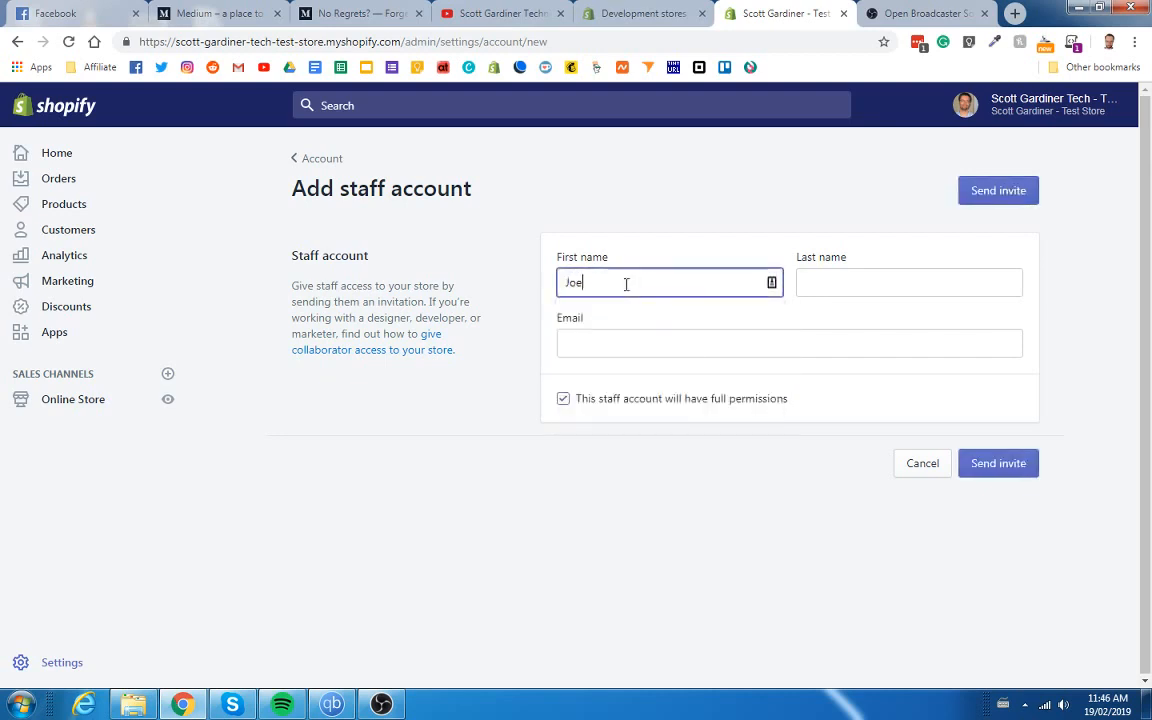
key("Tab")
type("Blow")
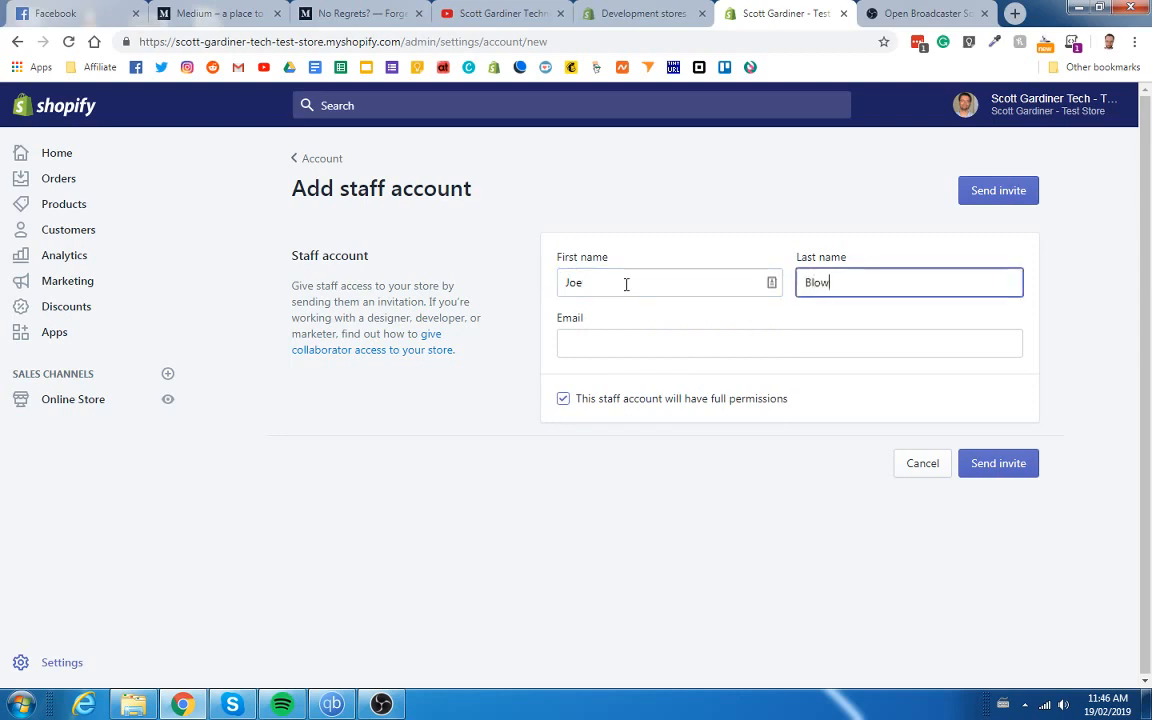
Fill in the staff member's e-mail address in the Email field.
key("Tab")
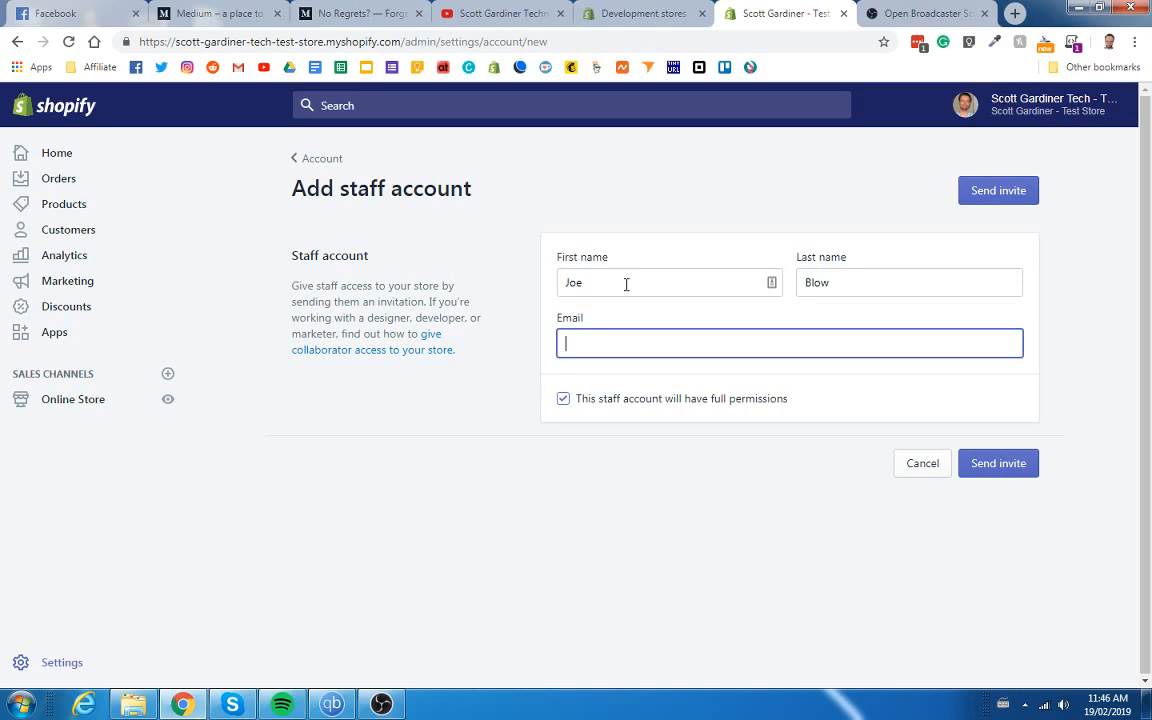
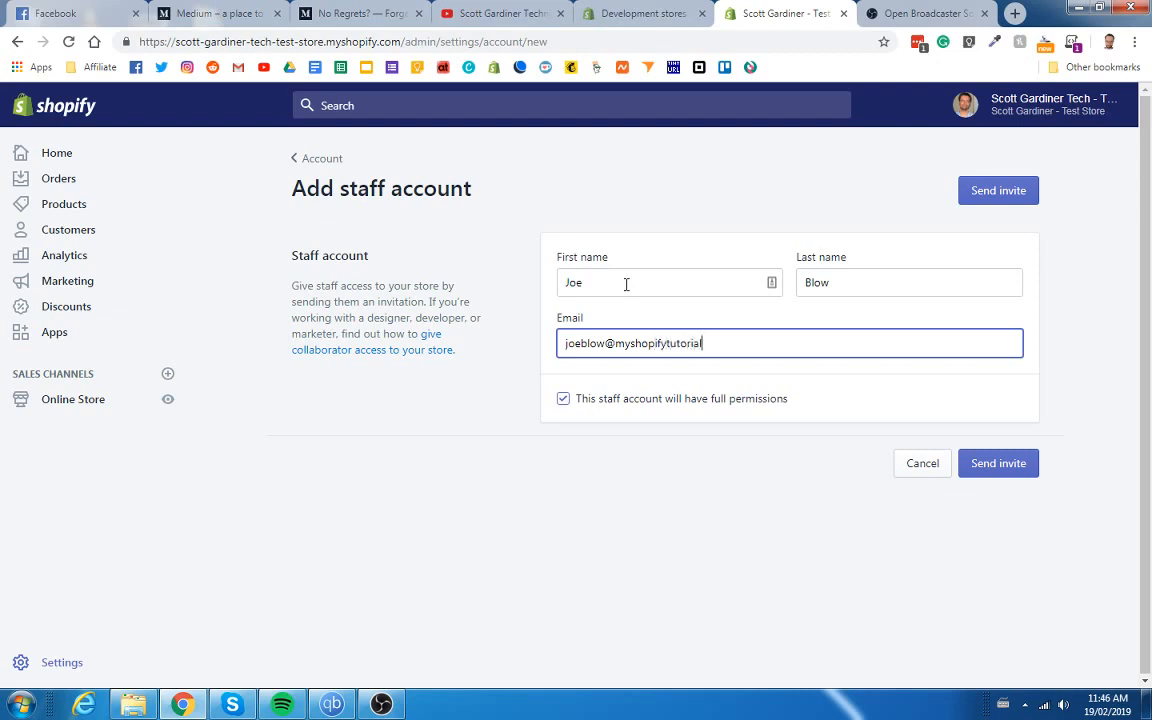
Turn off full permissions and grant Blog posts and pages, Orders and Customers.
left_click(565, 408)
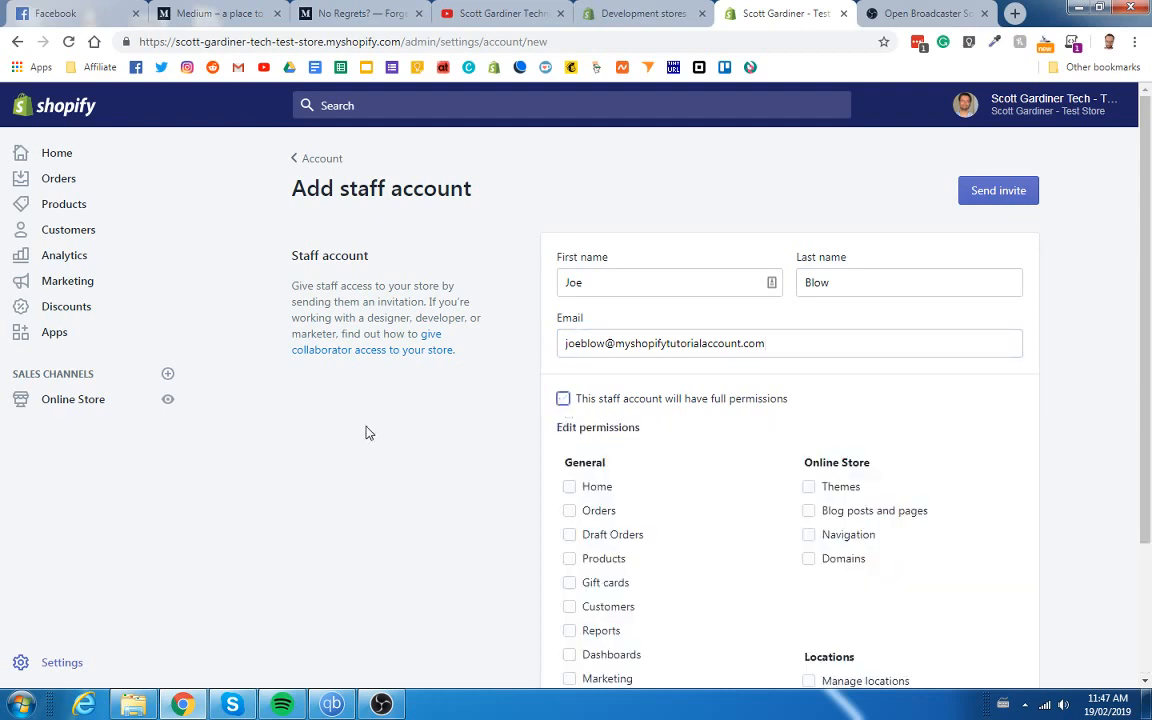
scroll(366, 432, "down", 2)
scroll(366, 432, "down", 1)
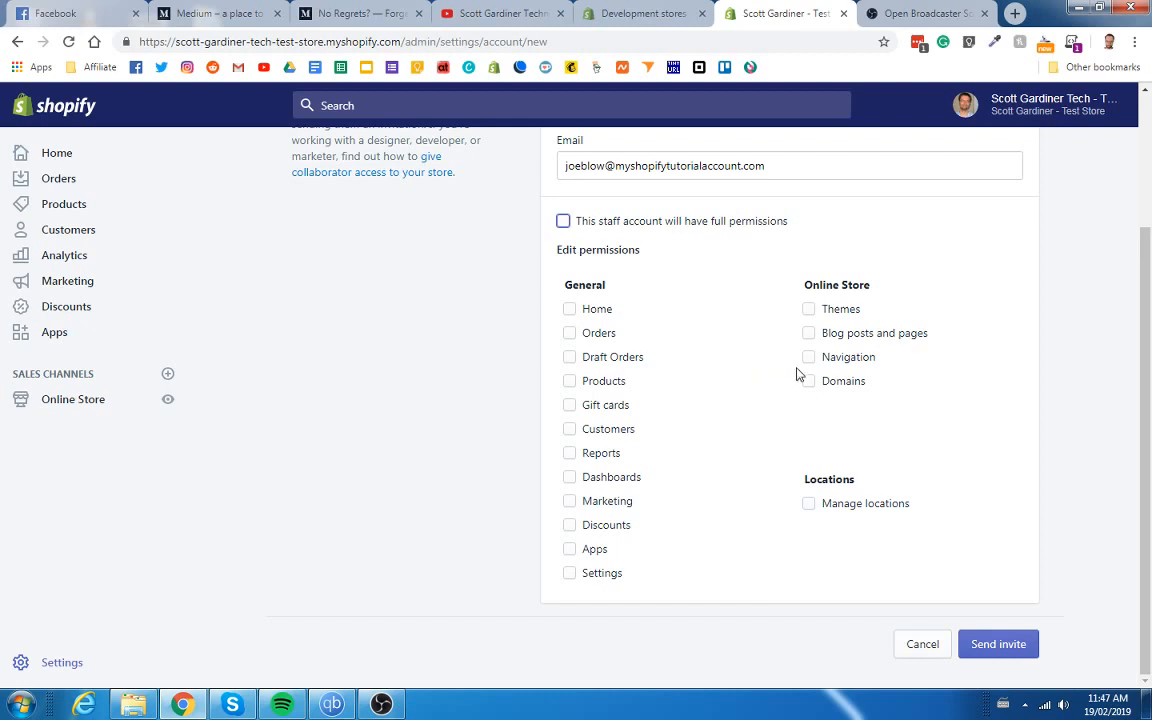
left_click(810, 334)
left_click(569, 333)
left_click(570, 430)
Add Gift cards, Discounts and Reports permissions, leaving Marketing unchecked.
left_click(569, 405)
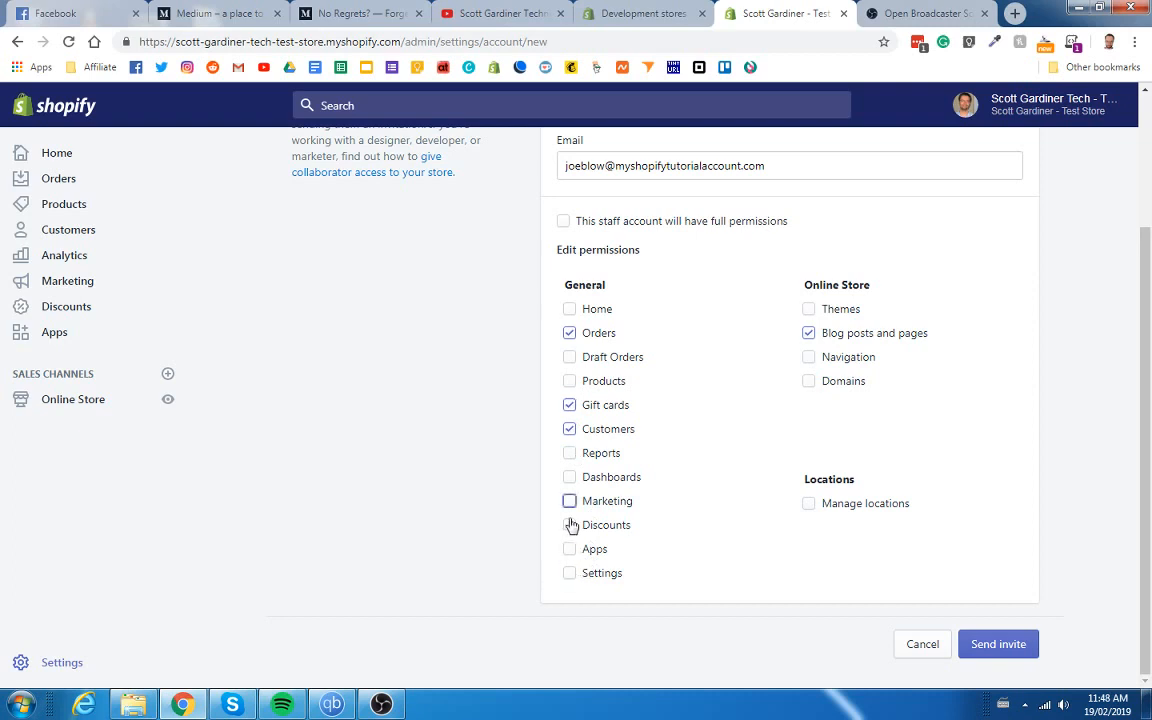
left_click(570, 520)
left_click(569, 527)
left_click(569, 503)
left_click(570, 457)
scroll(712, 373, "up", 2)
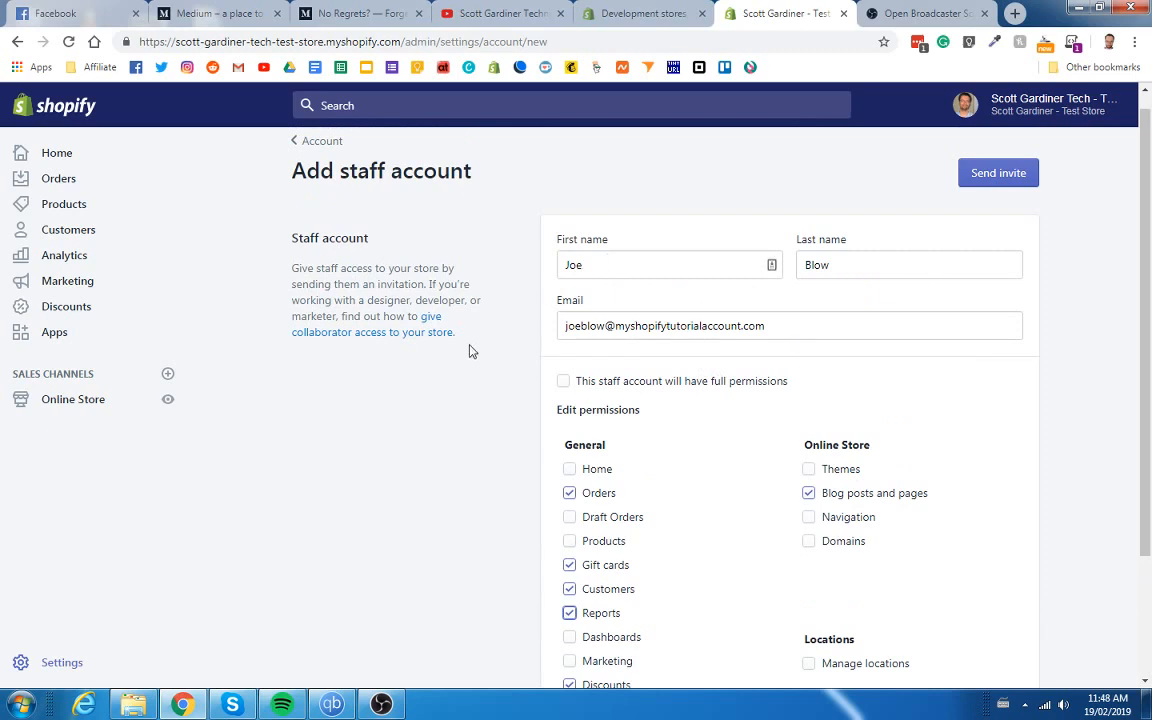
scroll(476, 353, "down", 2)
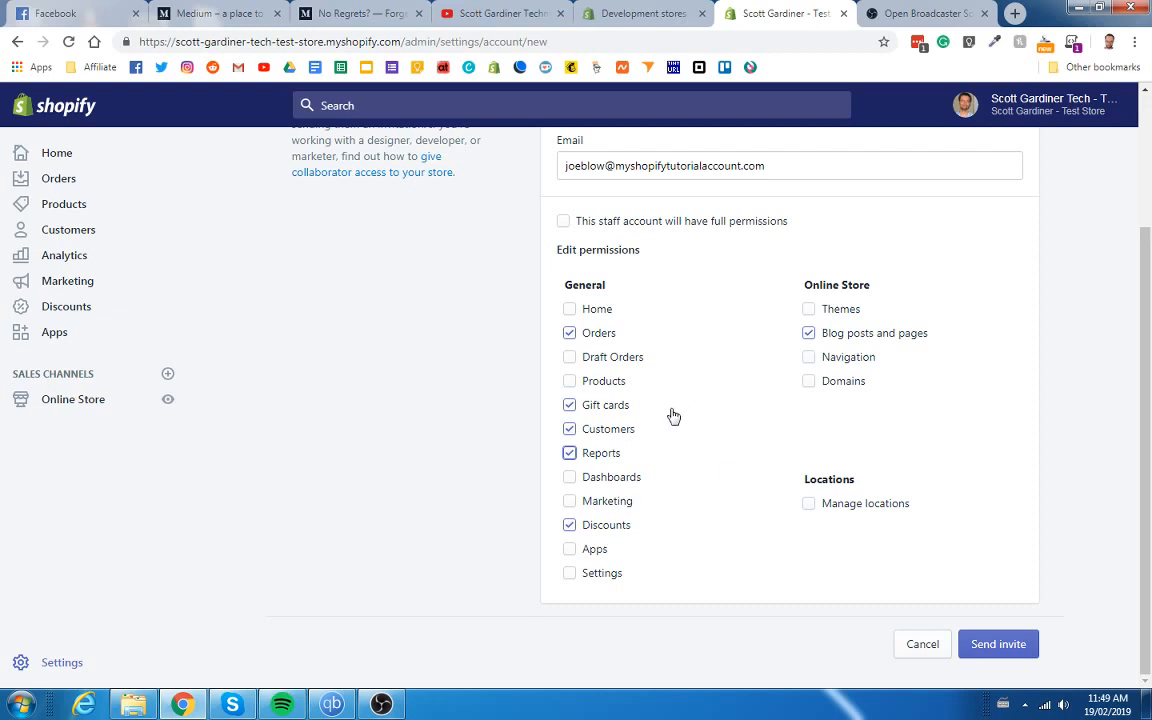
scroll(725, 563, "up", 3)
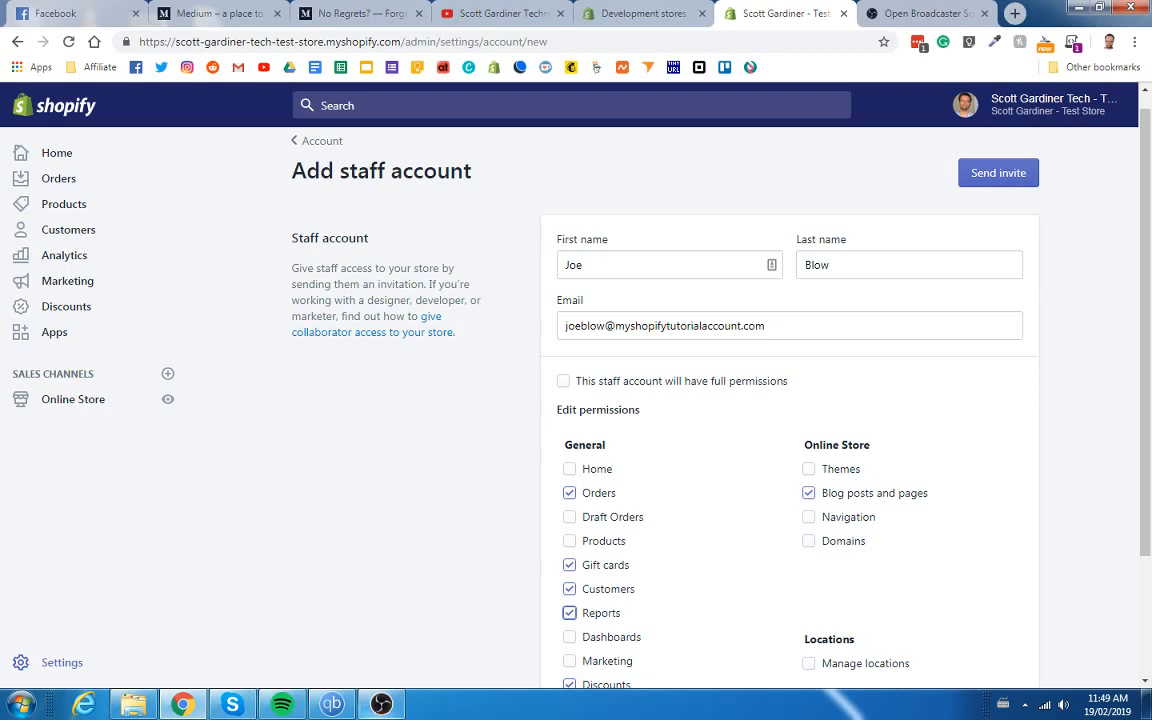
left_click(388, 706)
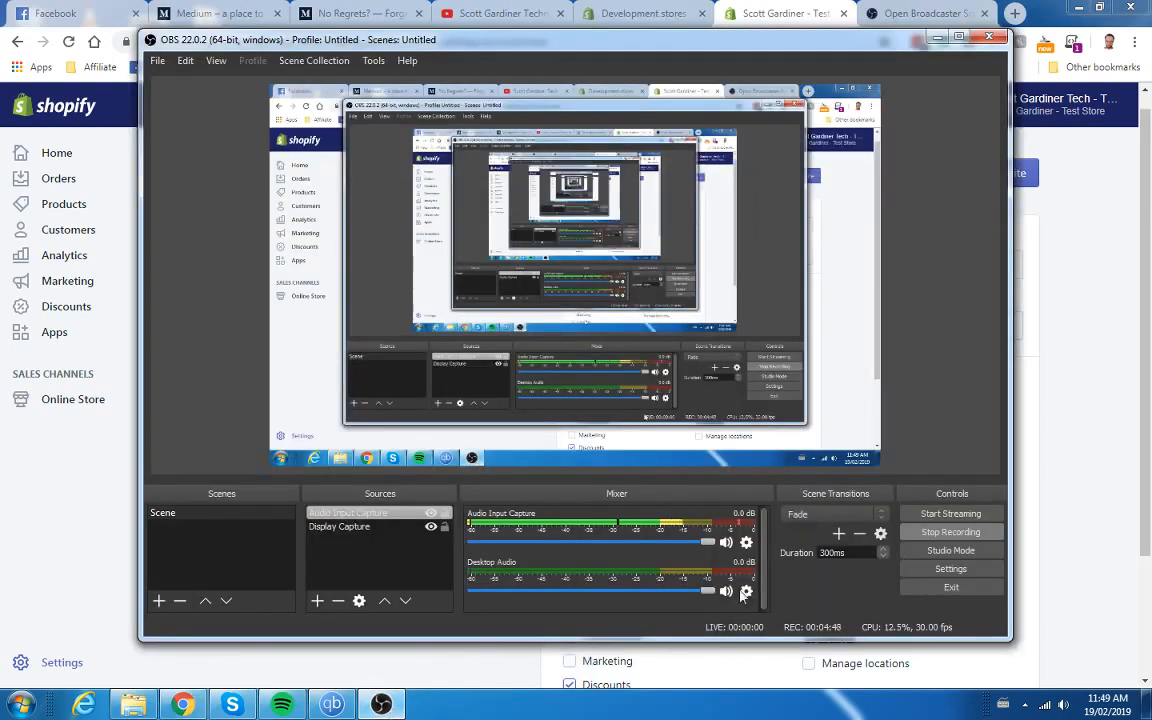